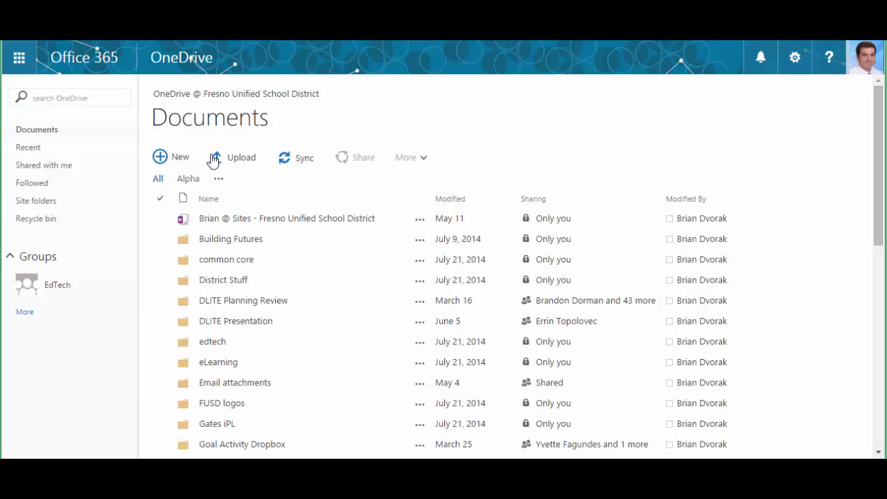
# Add a new folder called 'Assignments' to the Documents library.
pyautogui.click(162, 159)
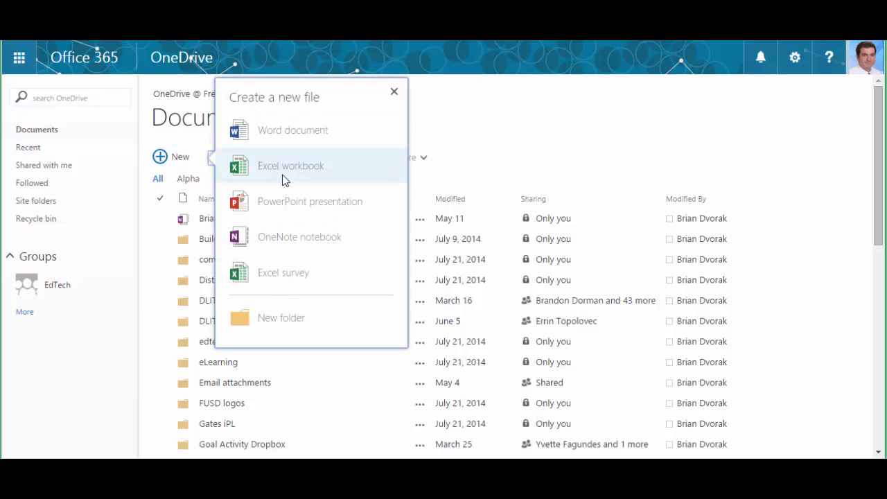
pyautogui.click(244, 320)
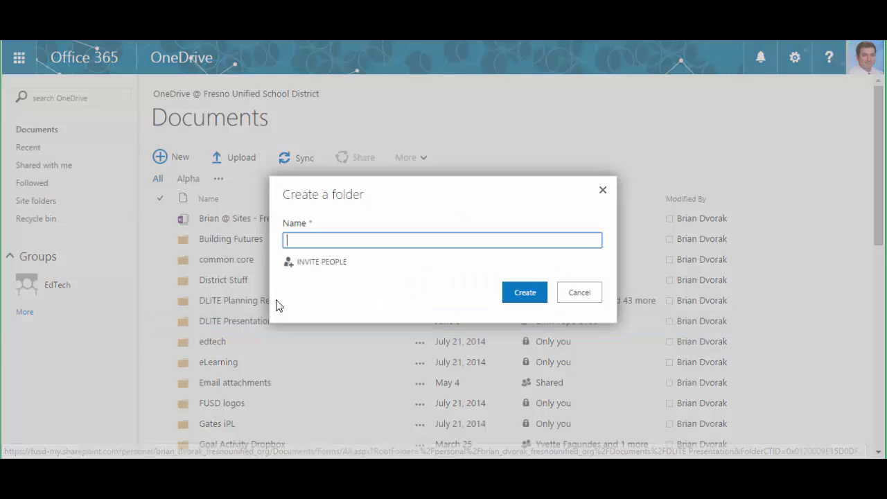
pyautogui.write('Assignments')
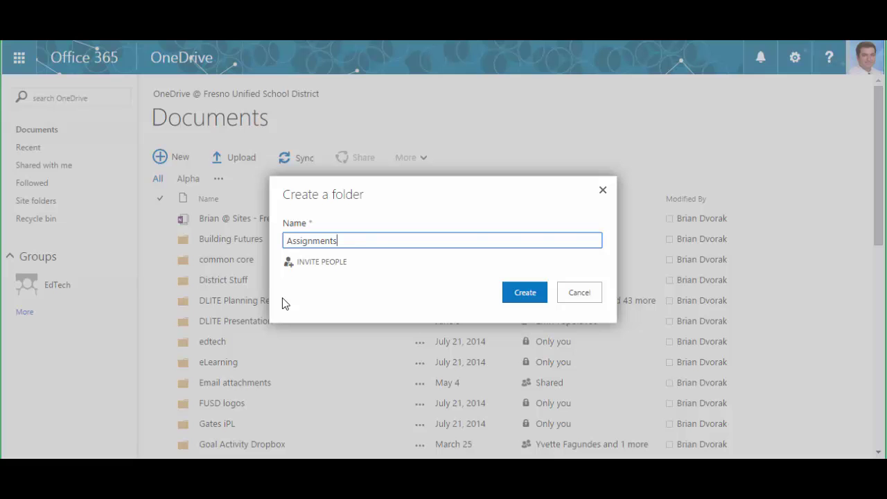
pyautogui.click(525, 293)
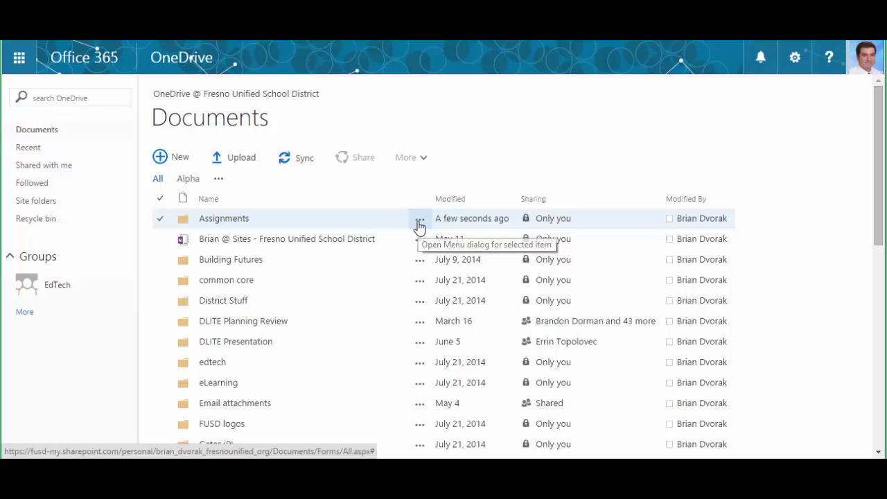
# Start sharing the Assignments folder and add the Everyone group as the invitee.
pyautogui.click(419, 220)
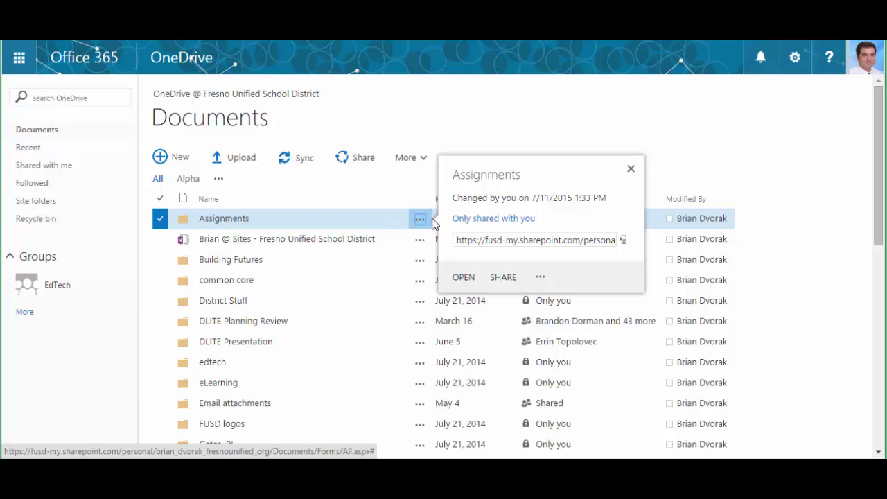
pyautogui.click(500, 280)
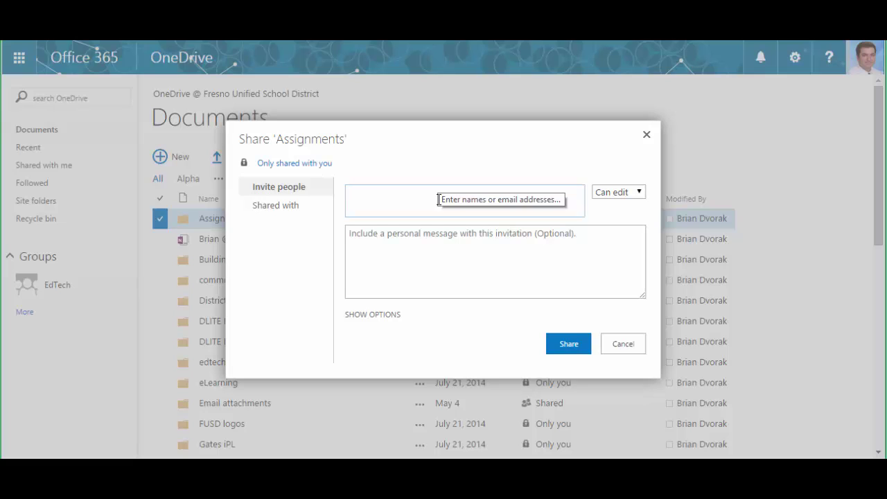
pyautogui.write('everyone')
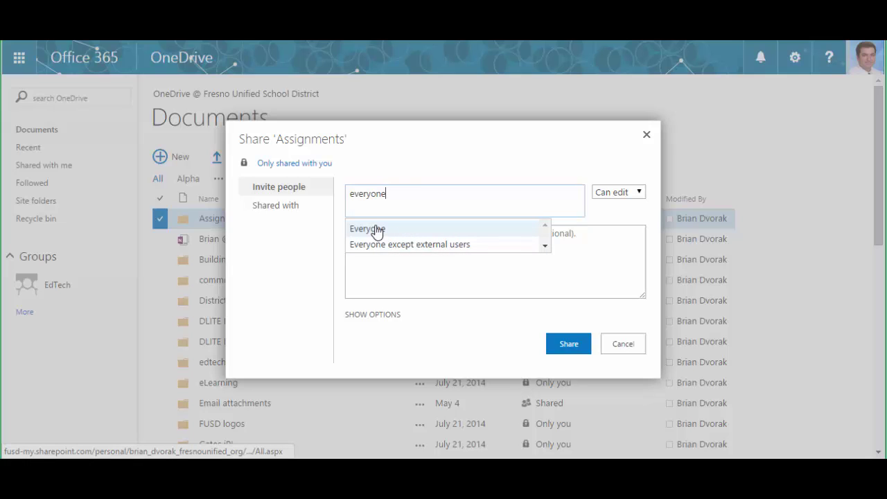
pyautogui.click(368, 231)
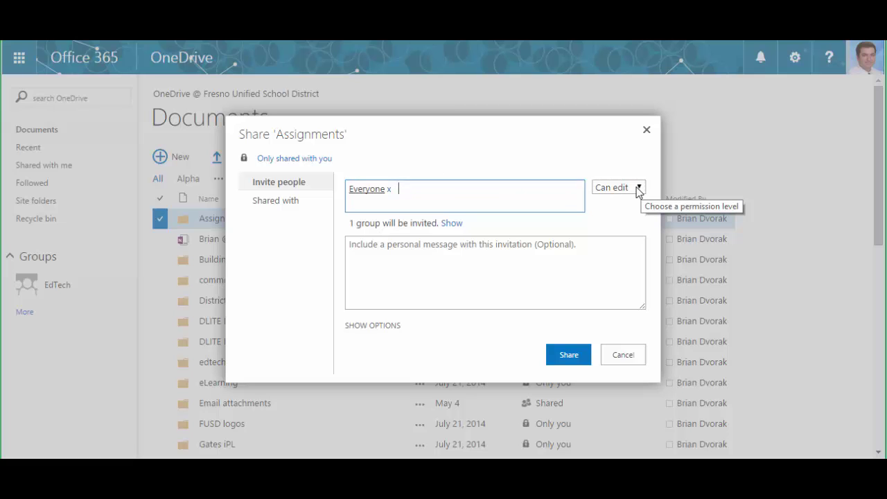
# Share Assignments with Everyone at Can view, with the email invitation turned off.
pyautogui.click(638, 189)
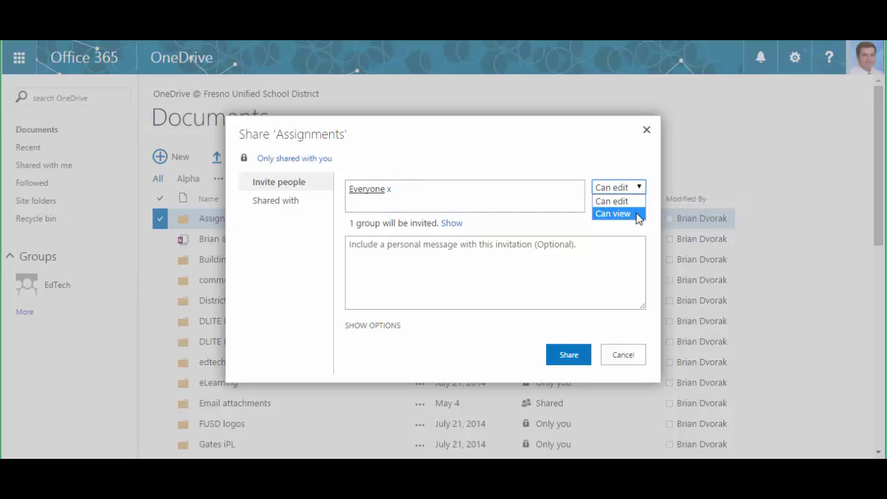
pyautogui.click(638, 216)
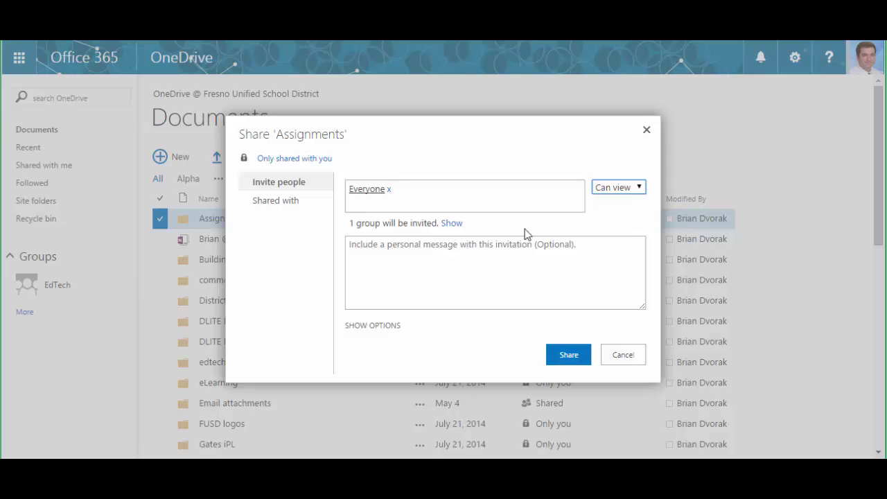
pyautogui.click(463, 325)
pyautogui.click(385, 327)
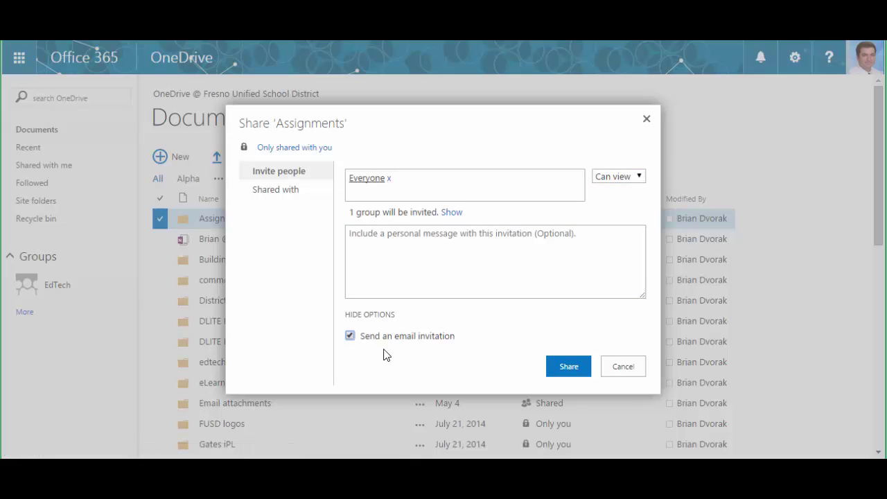
pyautogui.click(350, 336)
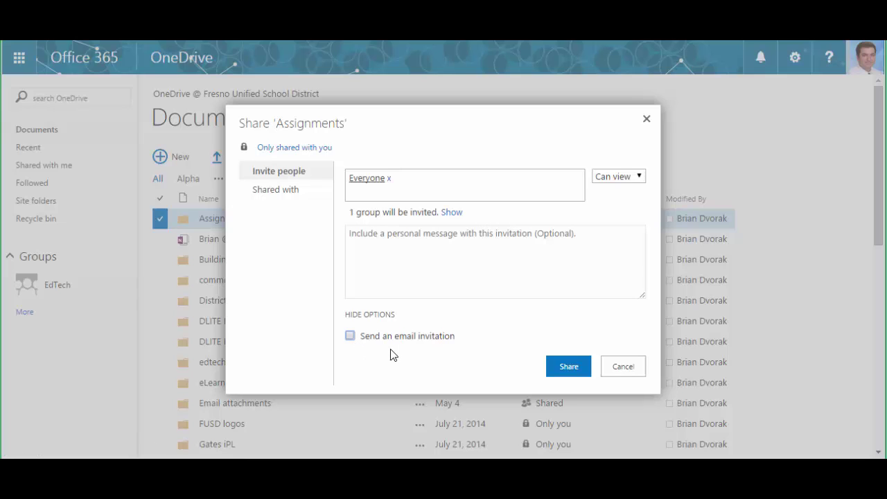
pyautogui.click(582, 371)
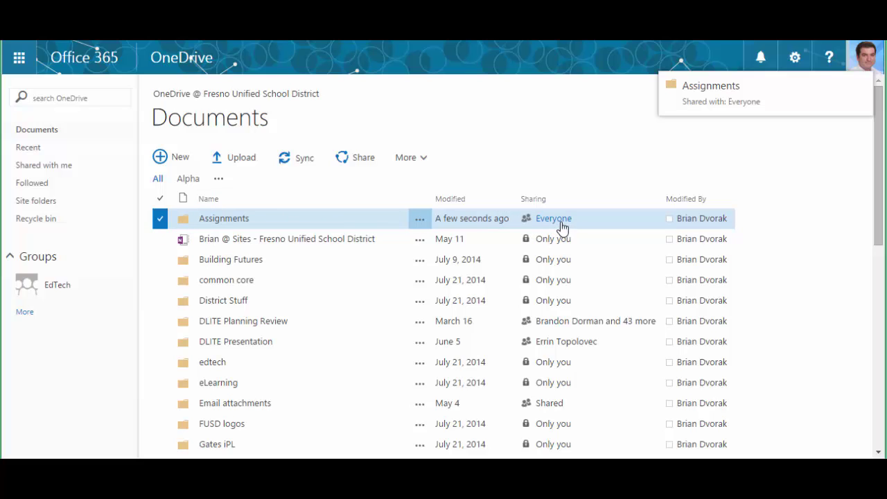
# Inside the Assignments folder, create a new blank Word document.
pyautogui.click(219, 220)
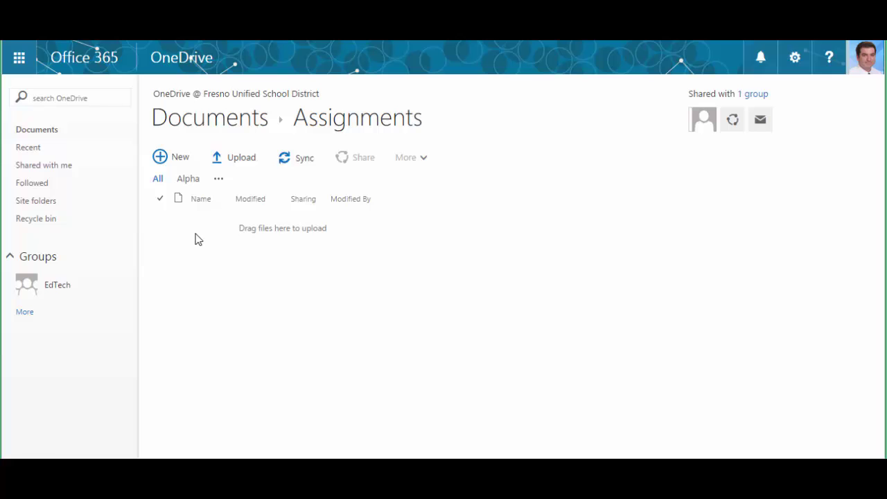
pyautogui.click(238, 159)
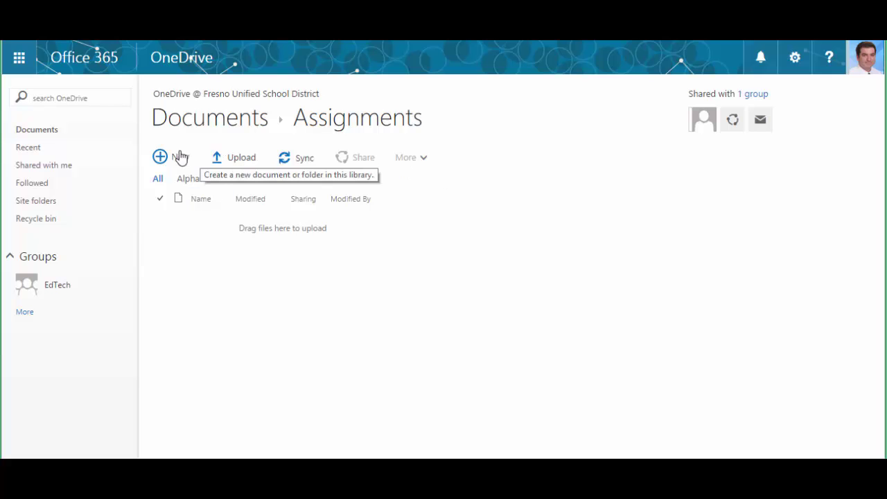
pyautogui.click(161, 160)
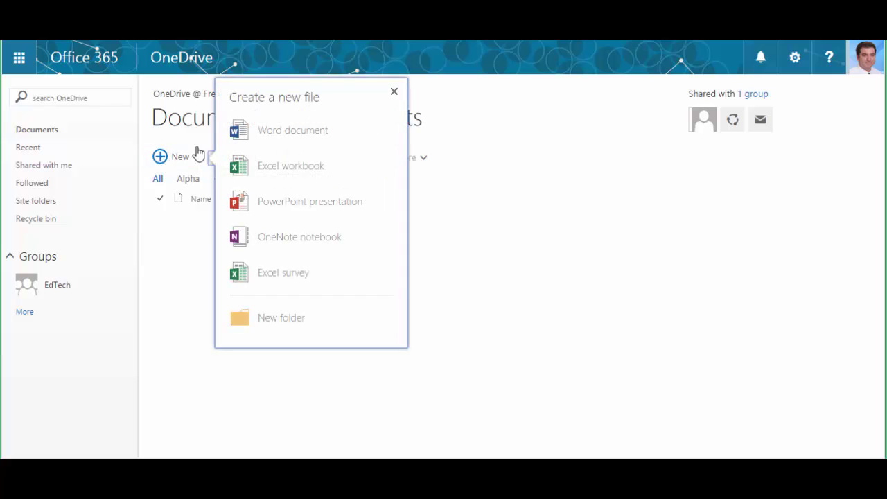
pyautogui.click(296, 133)
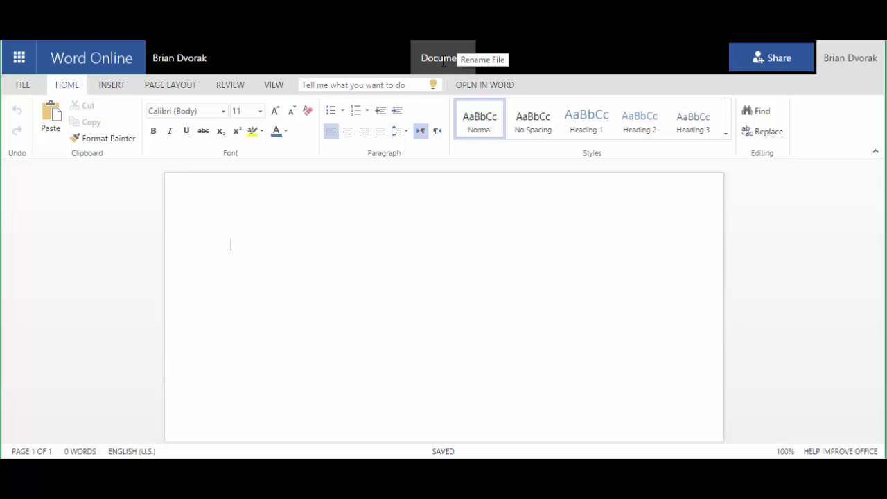
# Title the document 'Unit 1 Assignment' and type 'Unit 1 Assignment:' and 'For this assignment you will create...'.
pyautogui.click(444, 61)
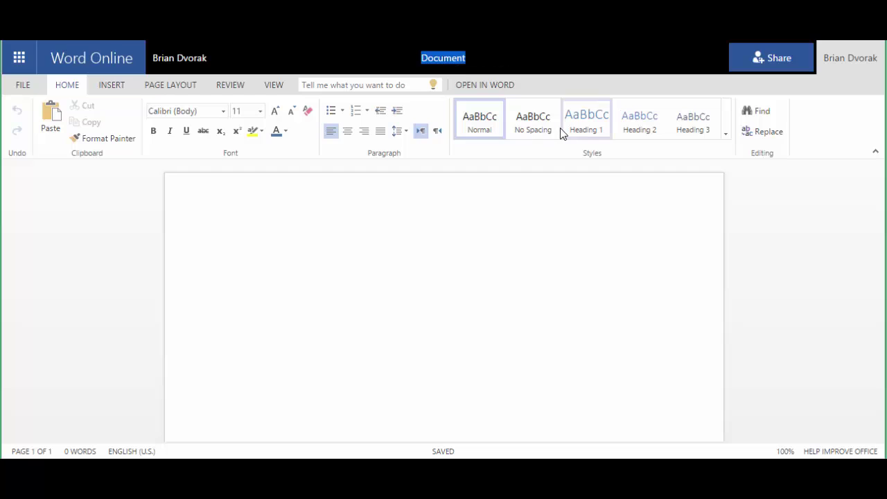
pyautogui.write('Unit ')
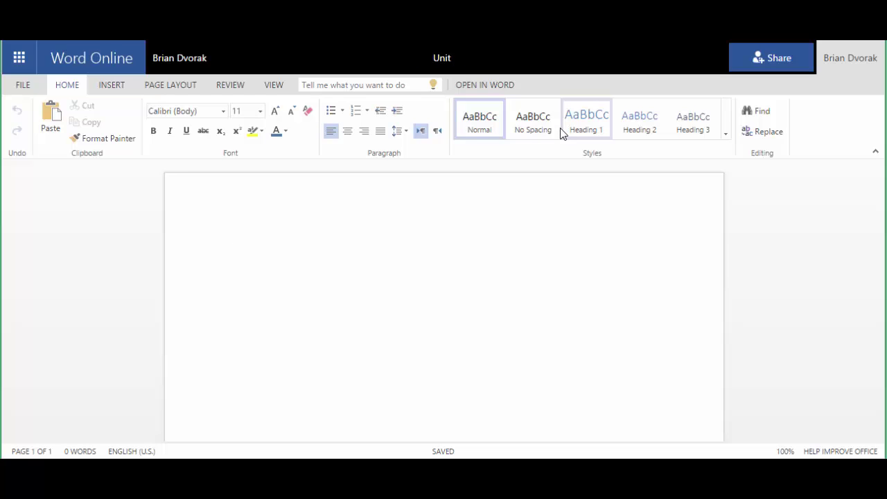
pyautogui.write('1 Assignment')
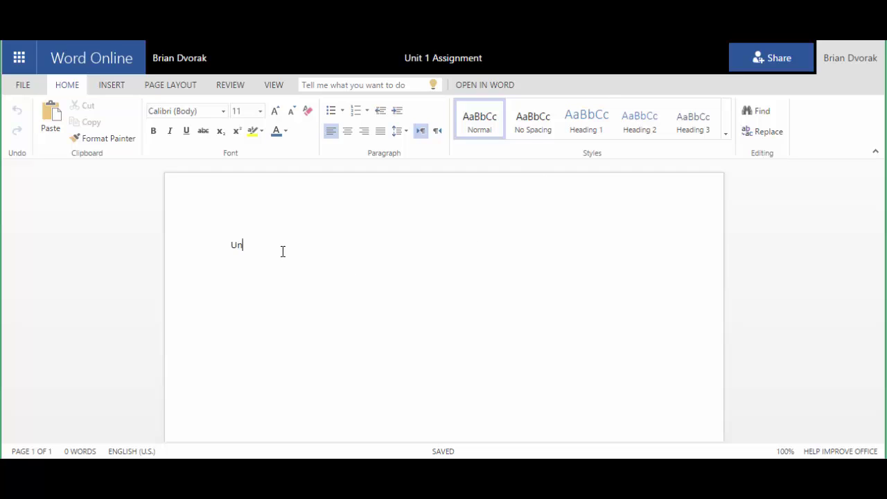
pyautogui.write('it 1 Assignment:')
pyautogui.press('Return')
pyautogui.write('For')
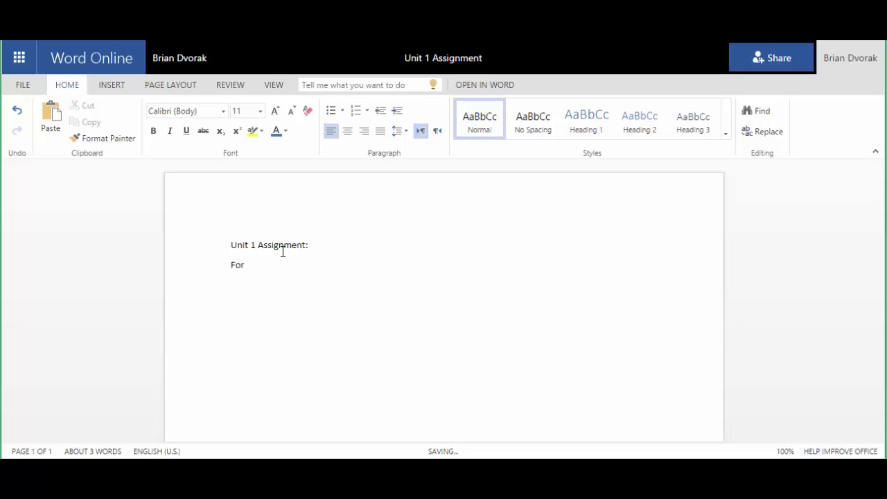
pyautogui.write(' this assignment you will create...')
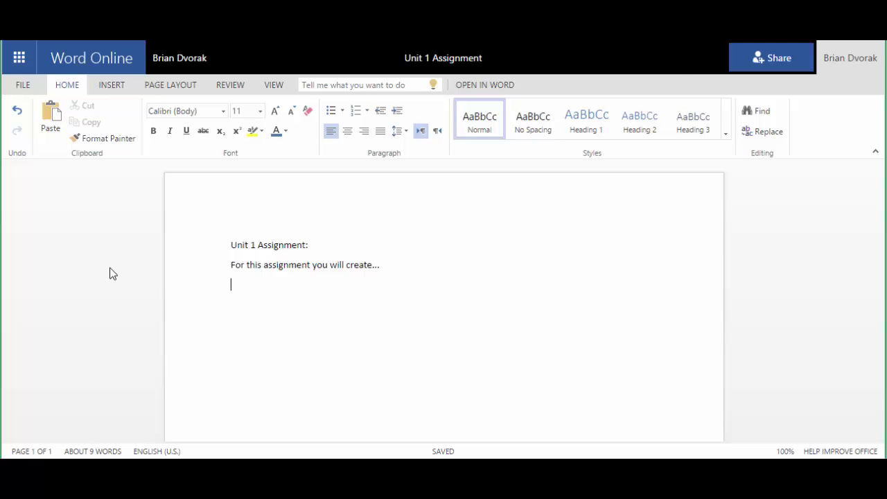
pyautogui.click(18, 58)
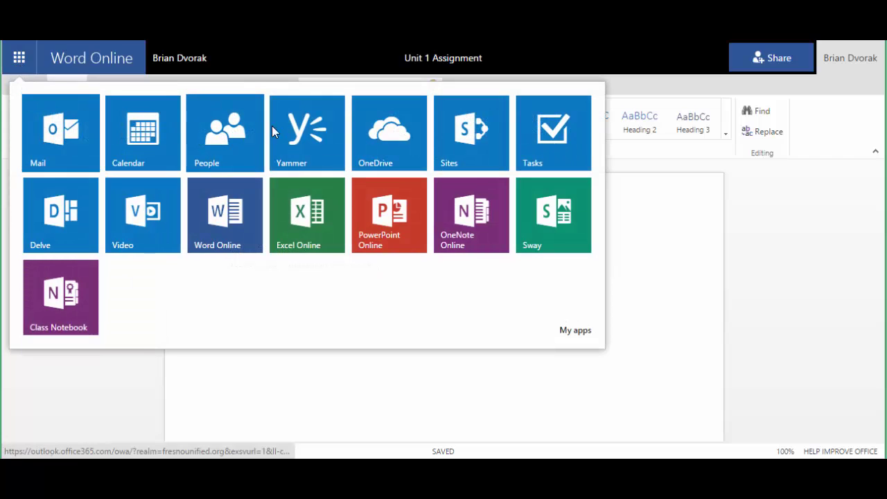
# Return to OneDrive's Assignments folder and show the details of Unit 1 Assignment.
pyautogui.click(385, 142)
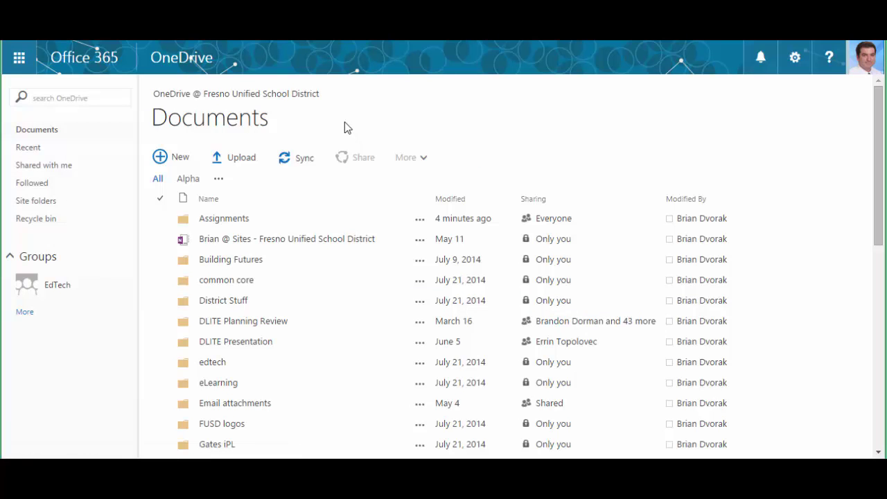
pyautogui.click(214, 220)
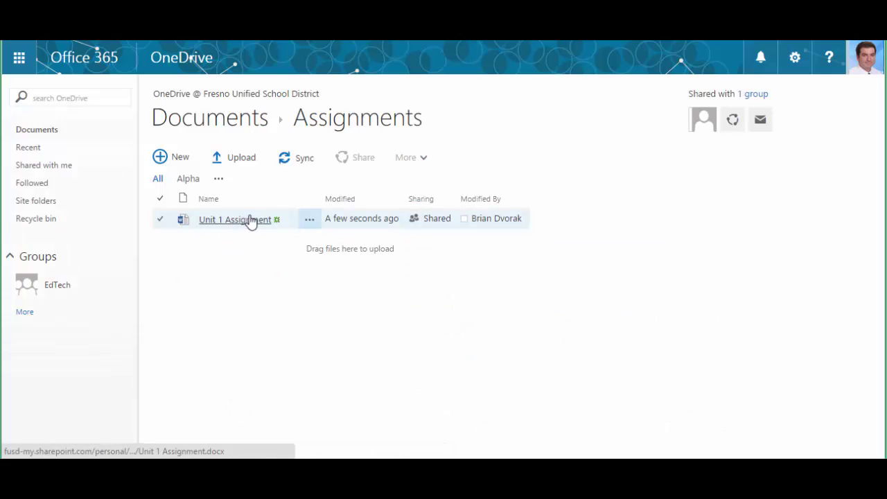
pyautogui.click(291, 220)
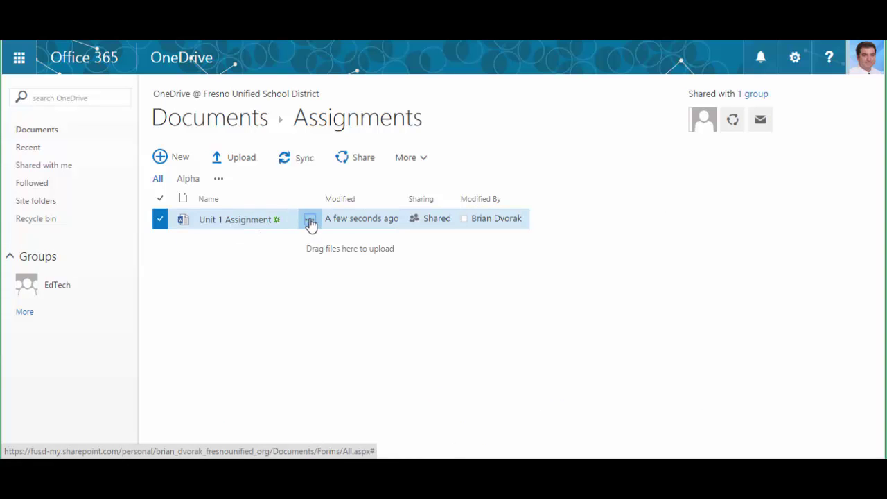
pyautogui.click(310, 220)
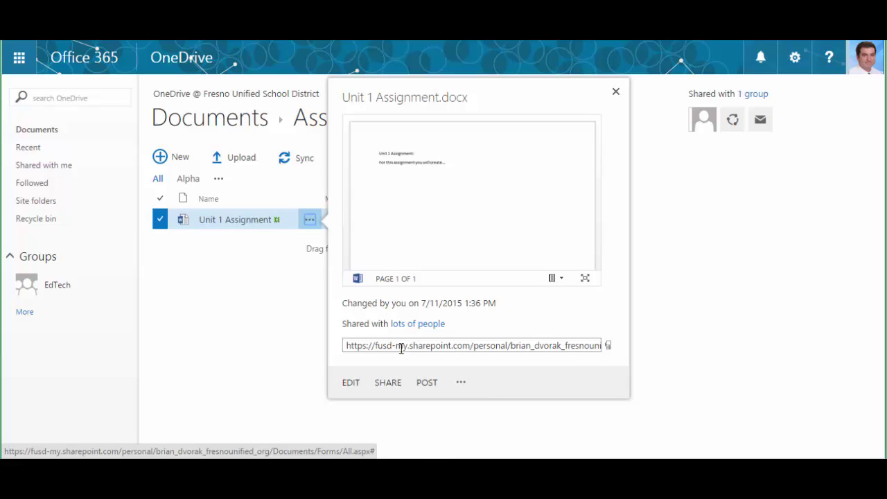
# Copy the file's sharing link and close the details callout.
pyautogui.click(537, 345)
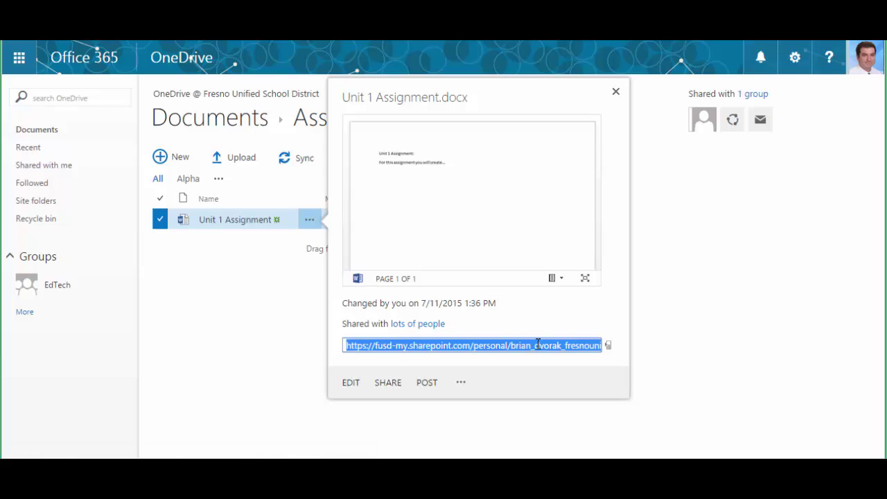
pyautogui.rightClick(538, 344)
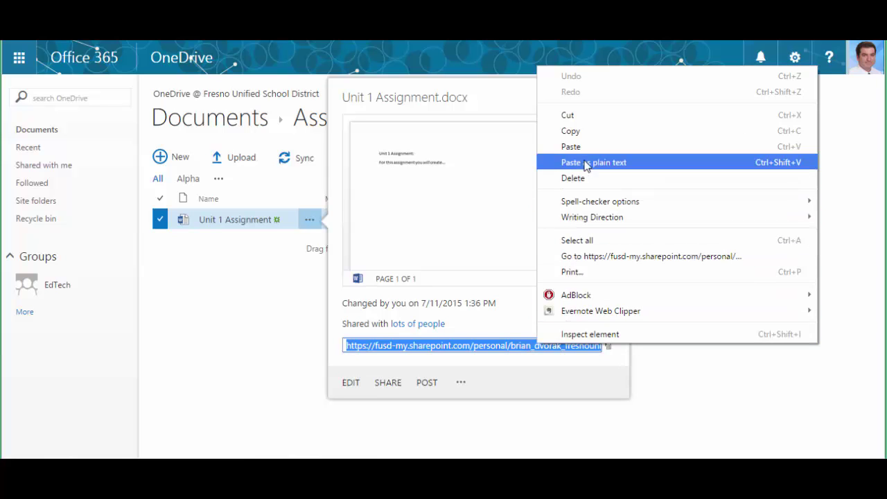
pyautogui.click(586, 138)
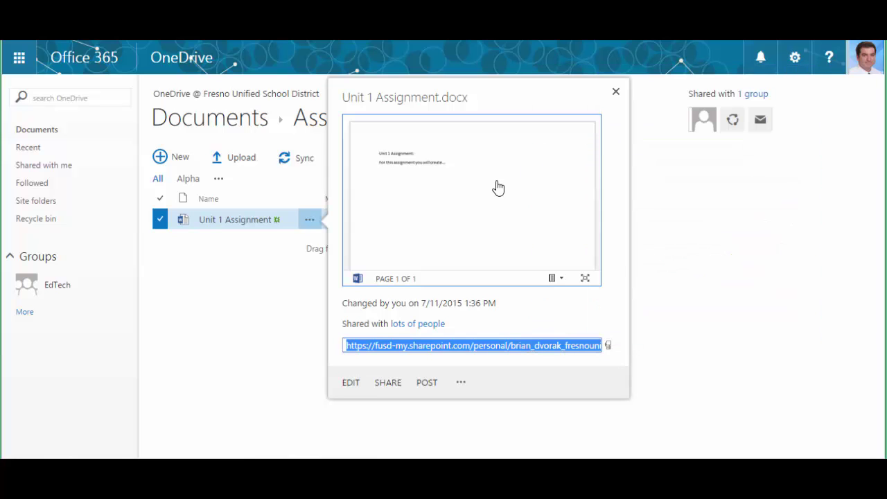
pyautogui.click(269, 320)
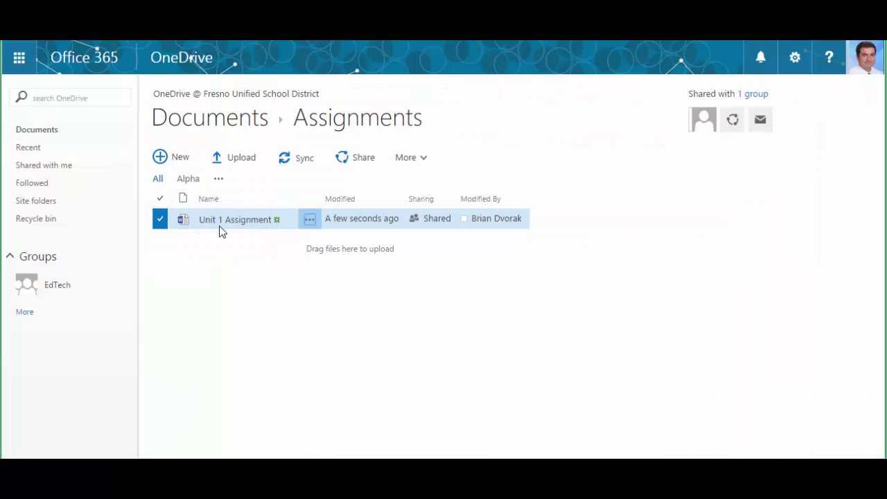
pyautogui.click(239, 220)
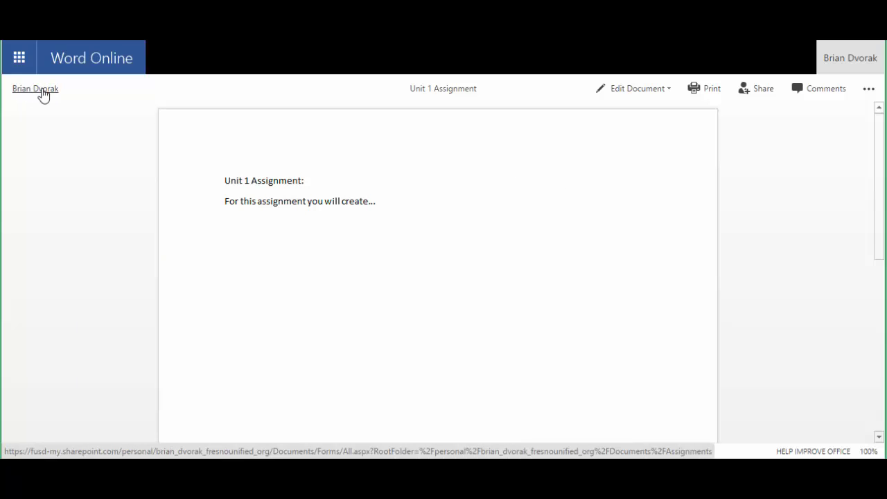
pyautogui.click(43, 95)
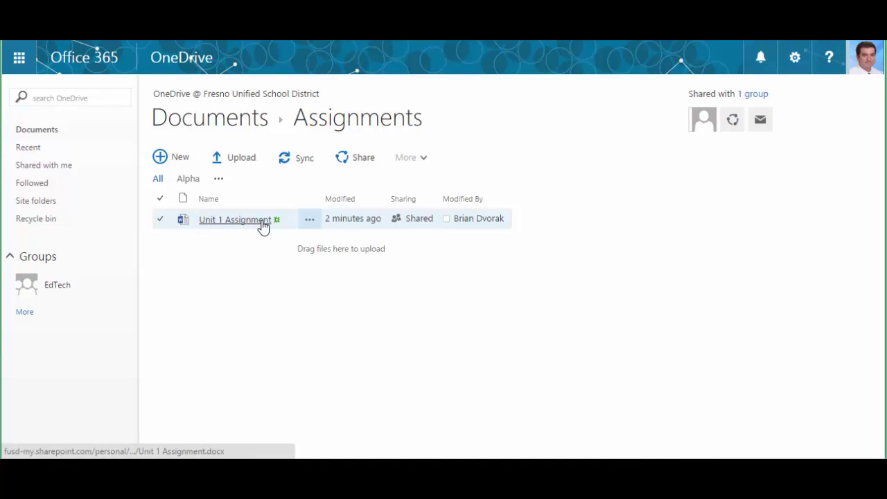
# Show Unit 1 Assignment's details, try Move or copy with Copy this item, then cancel.
pyautogui.click(310, 220)
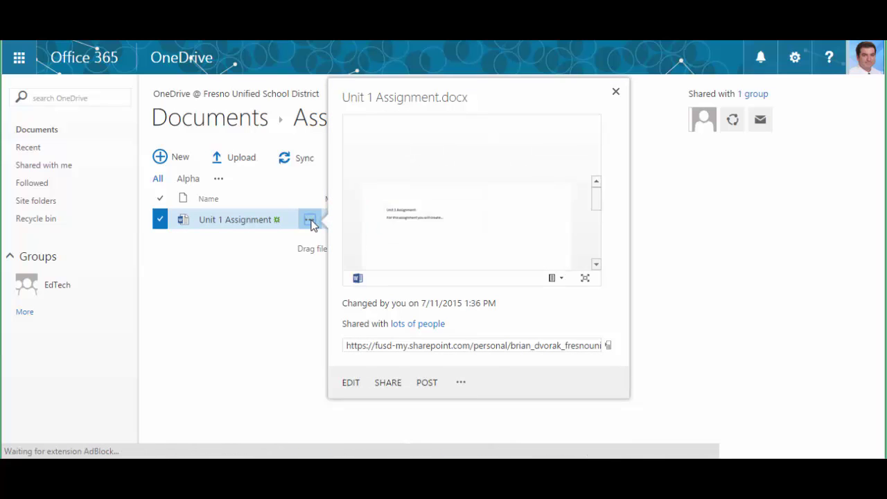
pyautogui.click(460, 386)
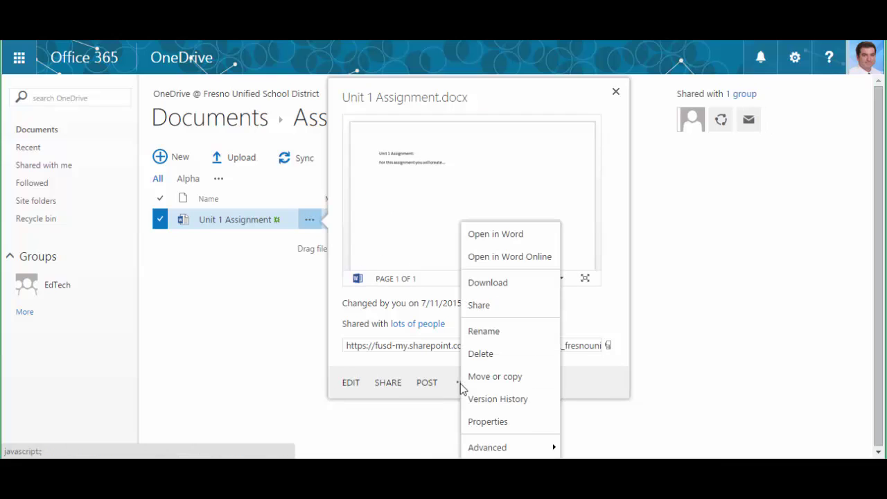
pyautogui.click(540, 382)
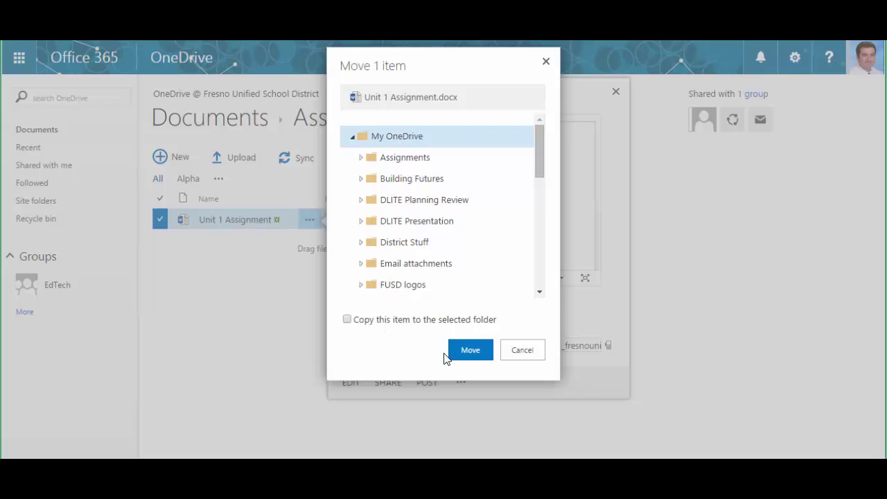
pyautogui.click(347, 320)
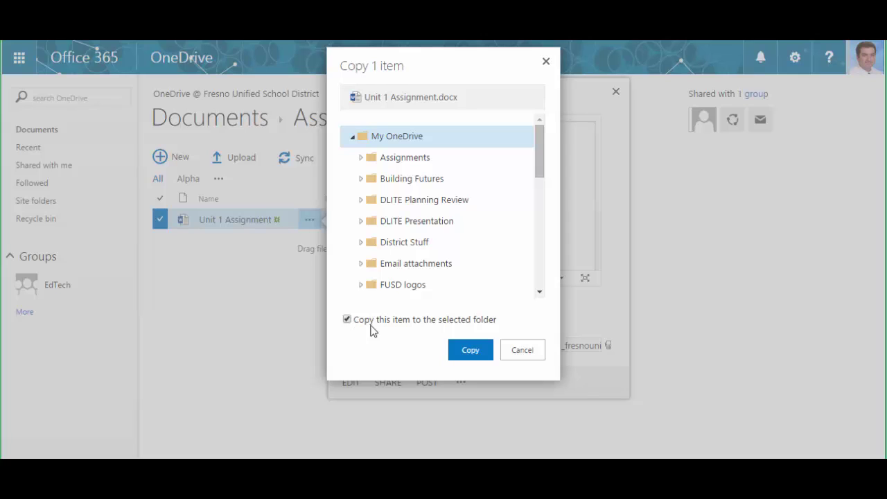
pyautogui.click(514, 353)
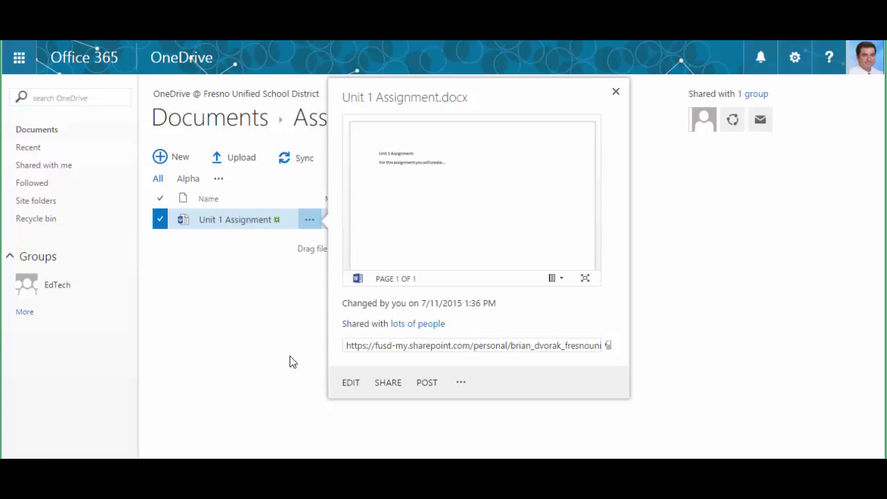
# Close the details, open Share for Unit 1 Assignment, pick a suggested person, then cancel.
pyautogui.click(271, 365)
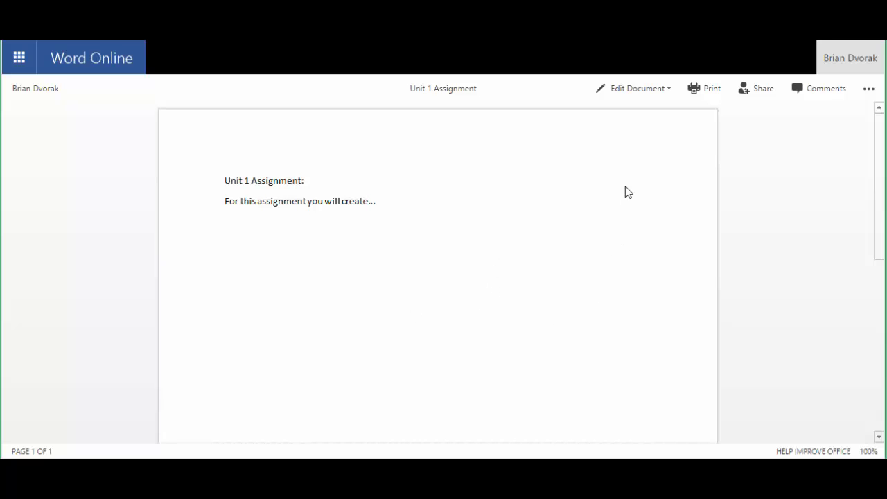
pyautogui.click(768, 91)
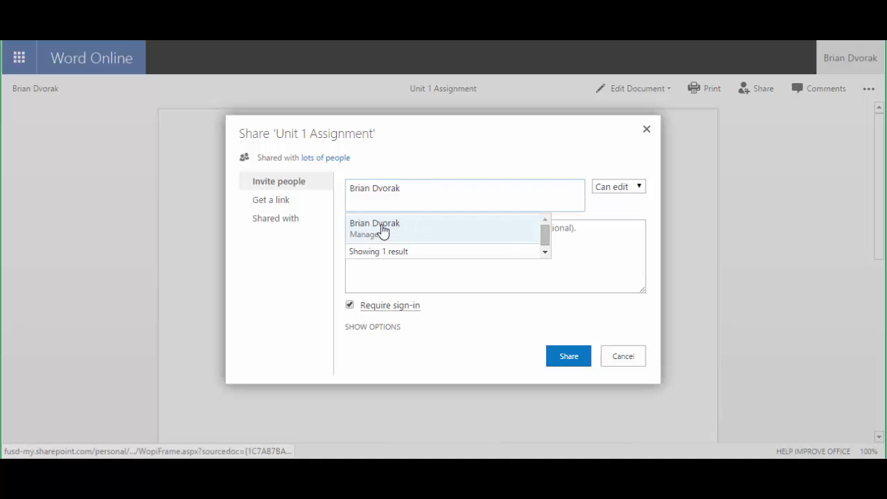
pyautogui.click(383, 231)
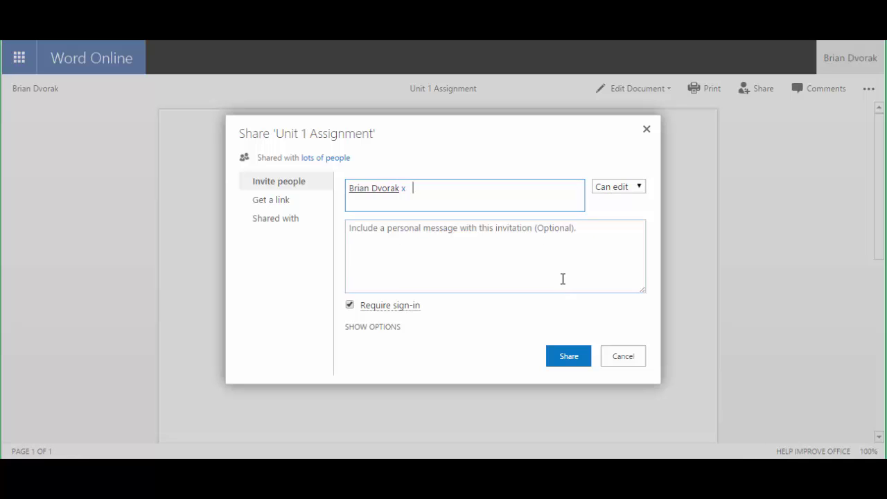
pyautogui.click(611, 357)
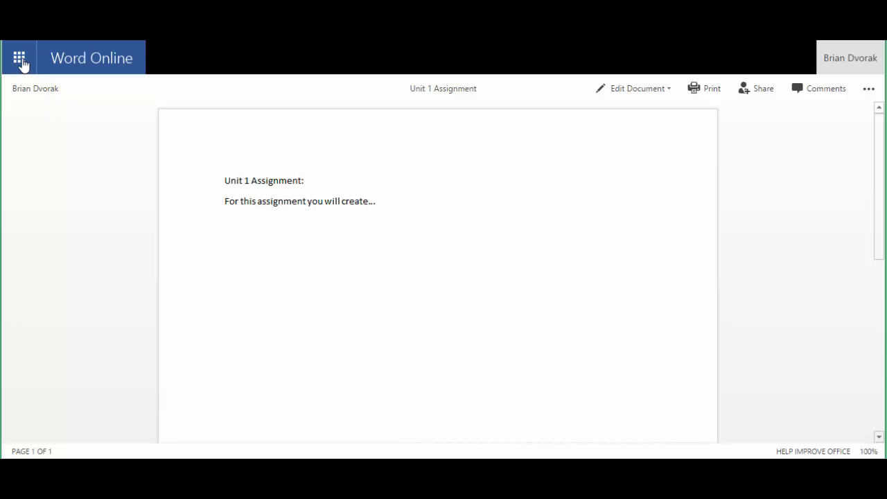
# Go to the OneDrive documents list via the app launcher and search for the colleague's name.
pyautogui.click(20, 61)
pyautogui.click(122, 338)
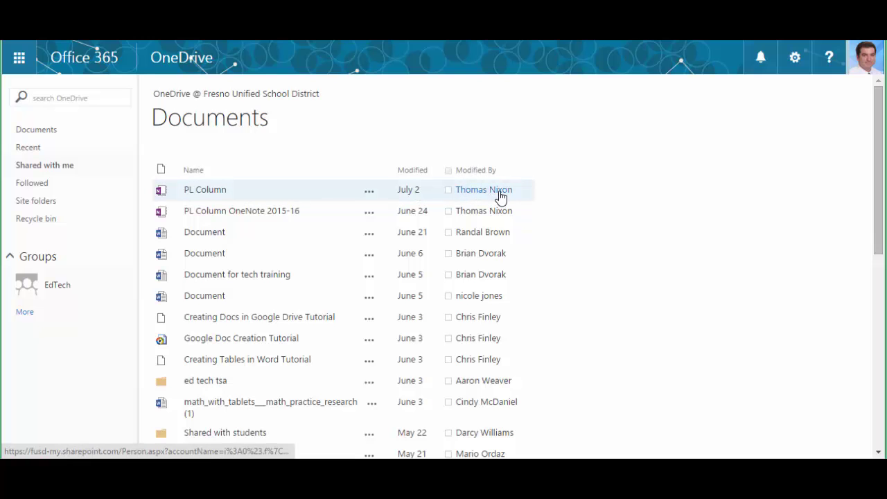
pyautogui.moveTo(879, 158); pyautogui.dragTo(878, 326)
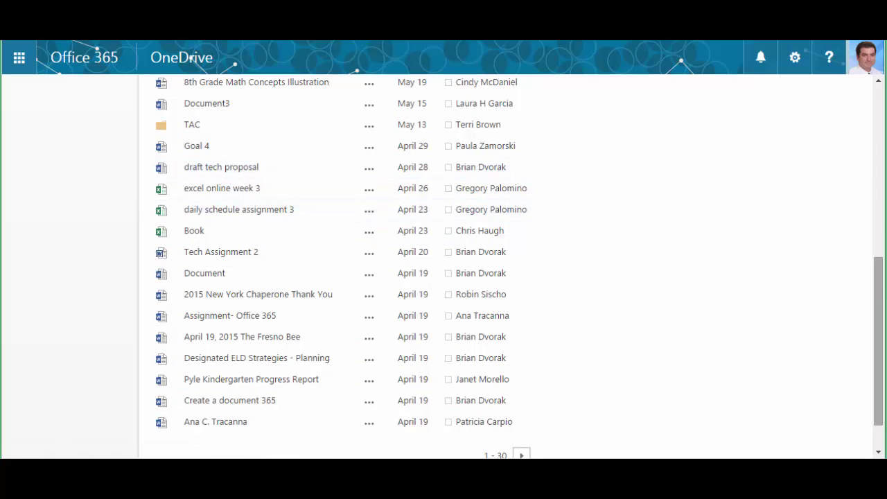
pyautogui.moveTo(880, 319); pyautogui.dragTo(869, 116)
pyautogui.click(97, 105)
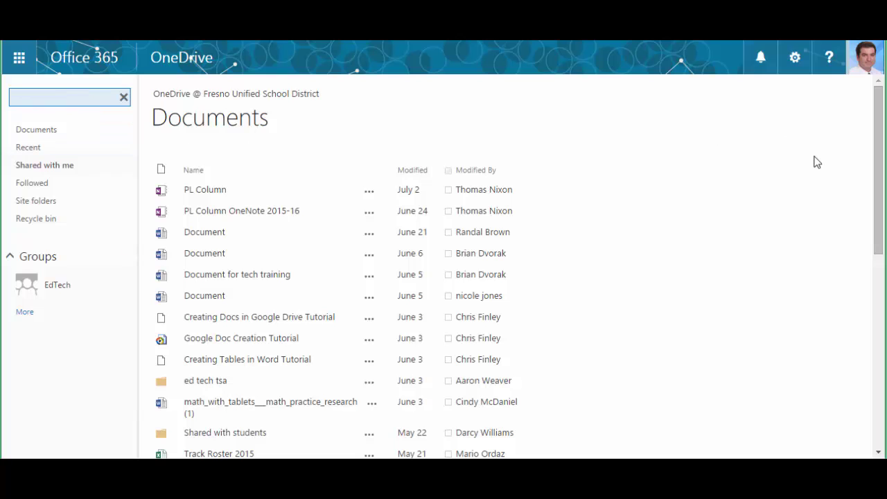
pyautogui.write('patricia')
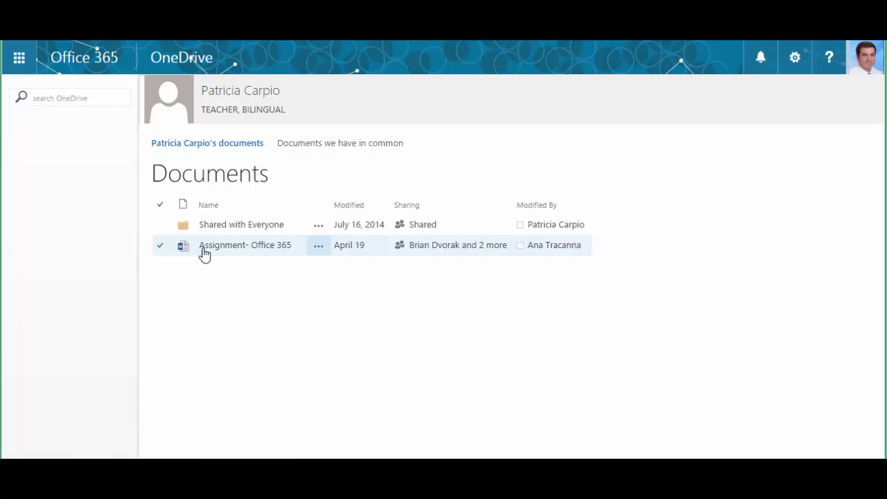
# Open Assignment- Office 365 and choose Edit Document > Edit in Word Online.
pyautogui.click(267, 251)
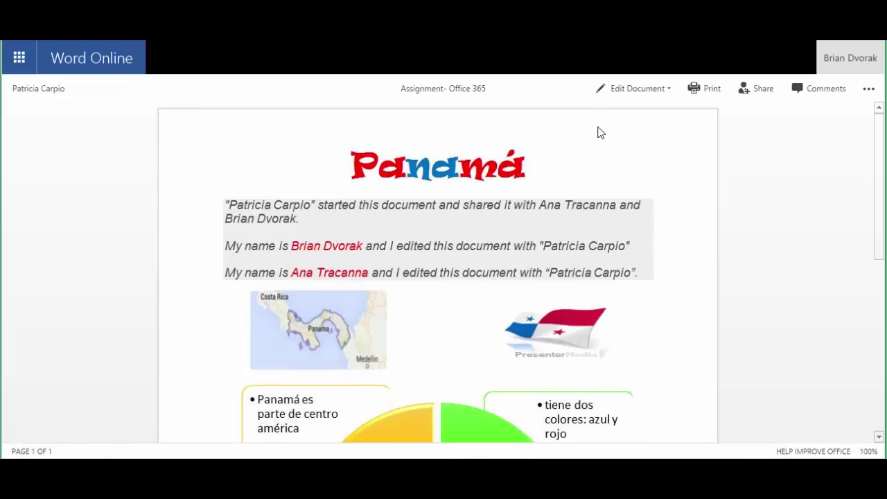
pyautogui.click(614, 91)
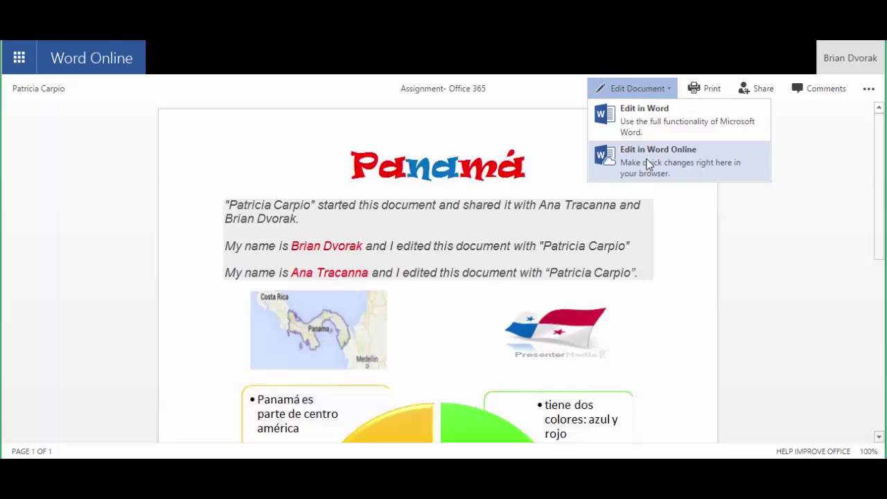
pyautogui.click(648, 164)
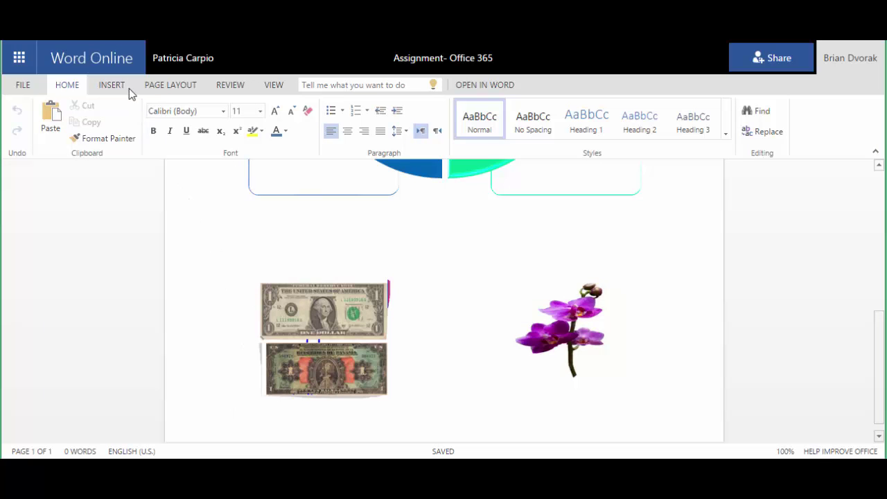
# Start a comment from the Insert tab, close it unposted, then show the Office 365 app launcher list.
pyautogui.click(110, 84)
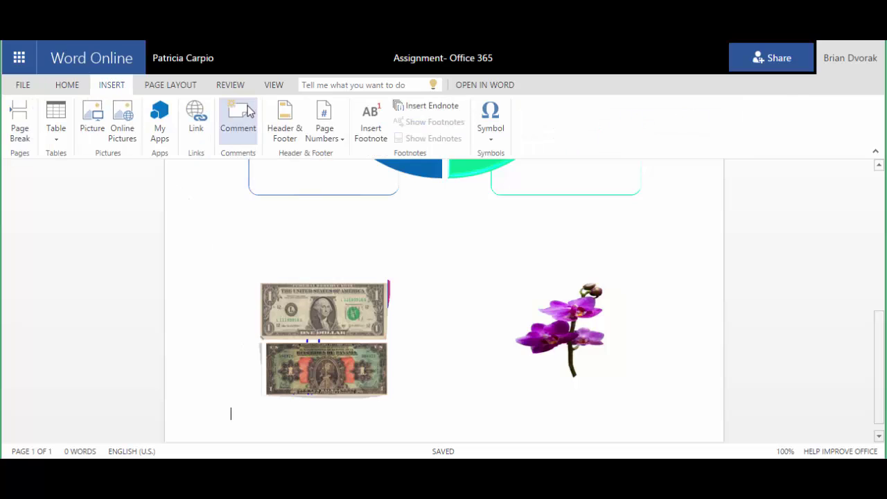
pyautogui.click(241, 134)
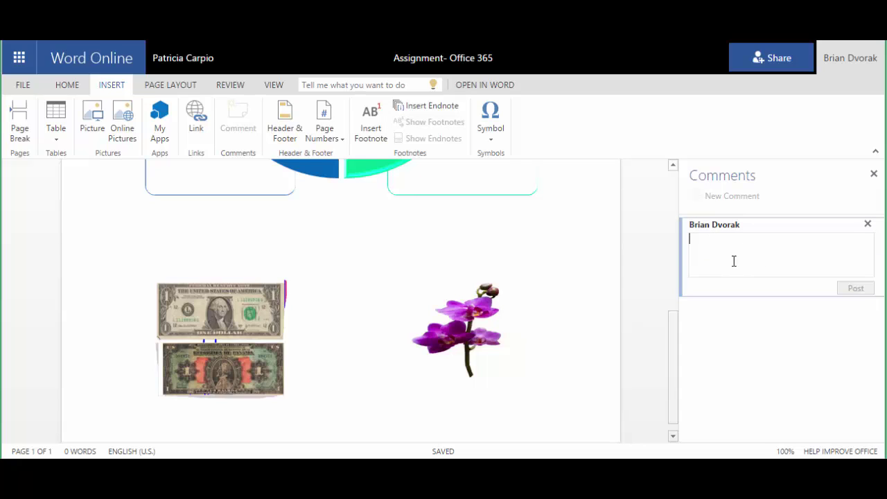
pyautogui.click(873, 175)
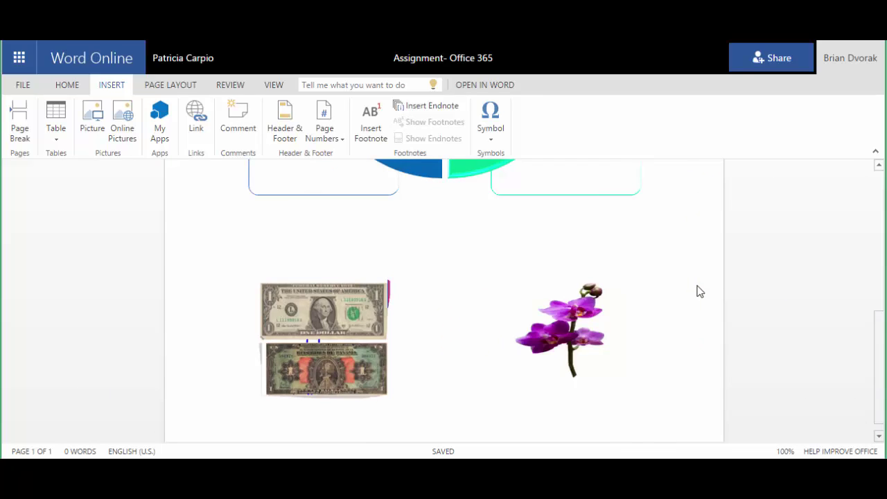
pyautogui.scroll(5, 698, 291)
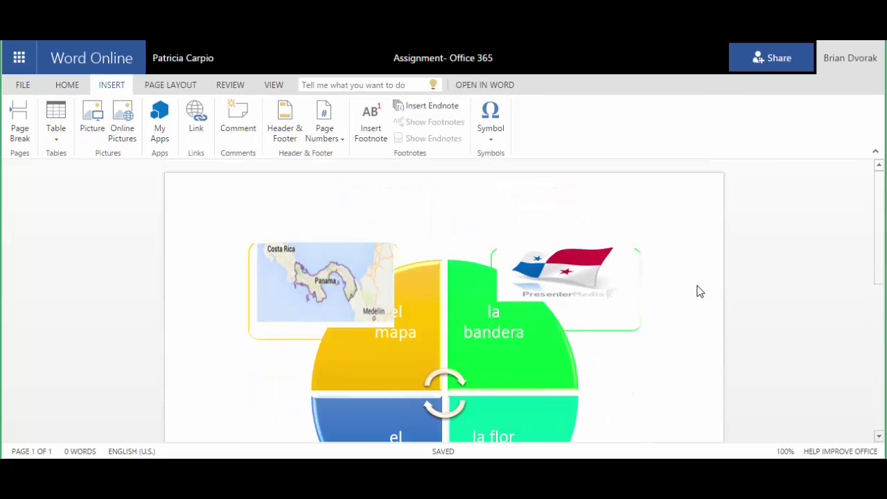
pyautogui.click(19, 58)
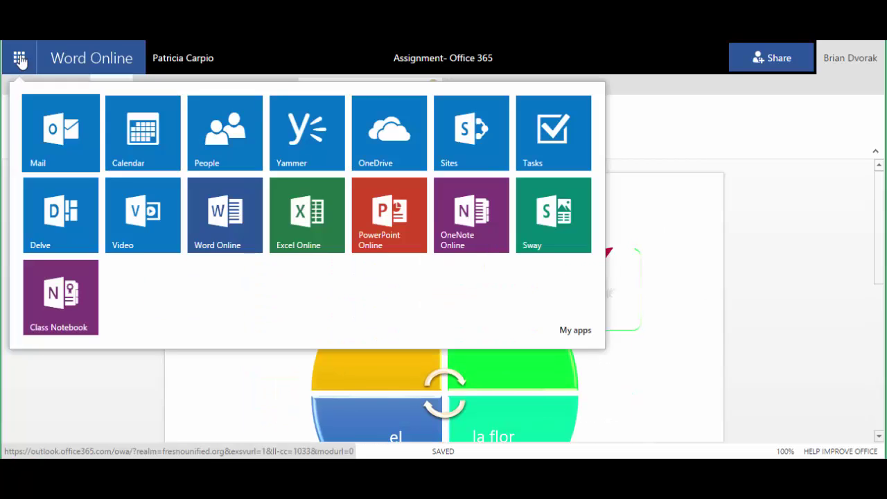